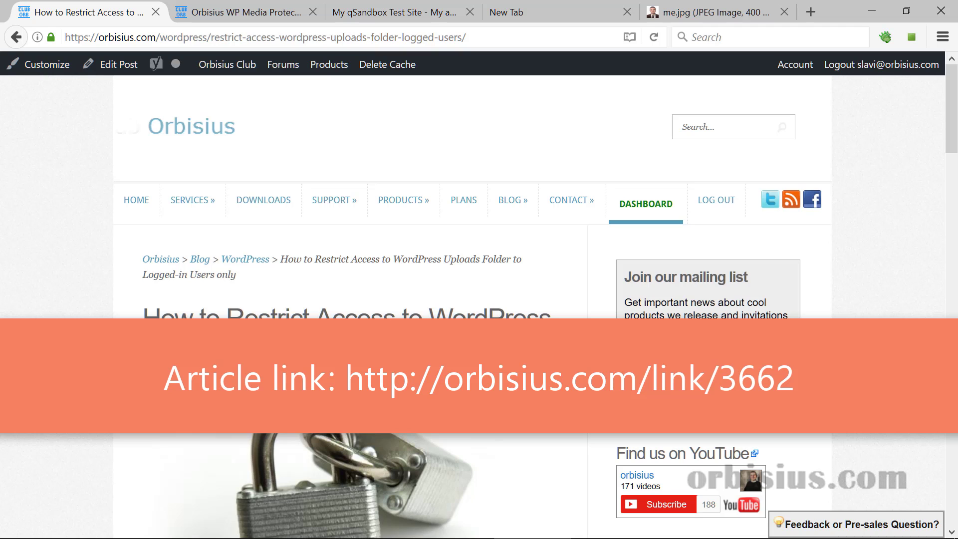
Step: Scroll through the orbisius.com uploads-restriction article down to the WP Media Protector plugin card
{"action": "scroll", "coordinate": [145, 316], "scroll_direction": "down", "scroll_amount": 5}
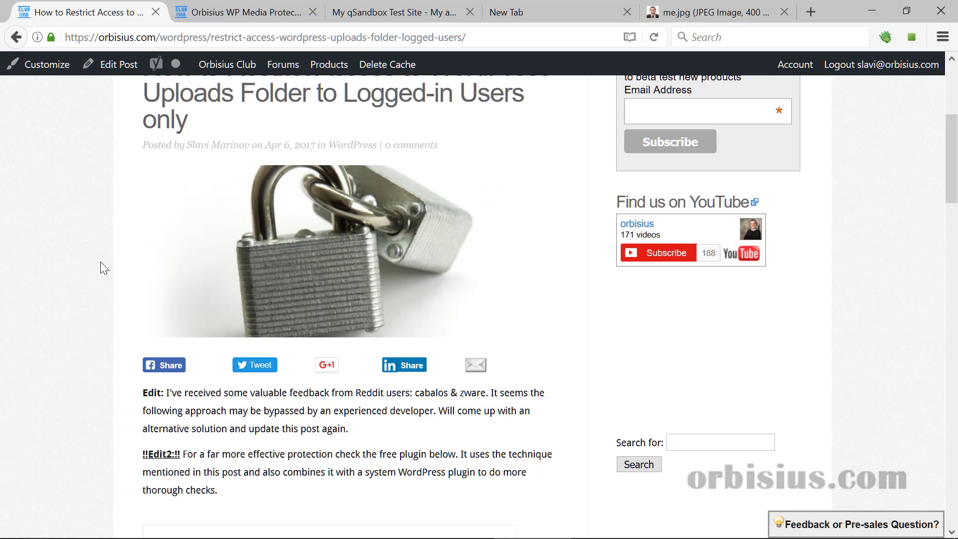
{"action": "scroll", "coordinate": [85, 314], "scroll_direction": "up", "scroll_amount": 4}
{"action": "scroll", "coordinate": [85, 315], "scroll_direction": "down", "scroll_amount": 5}
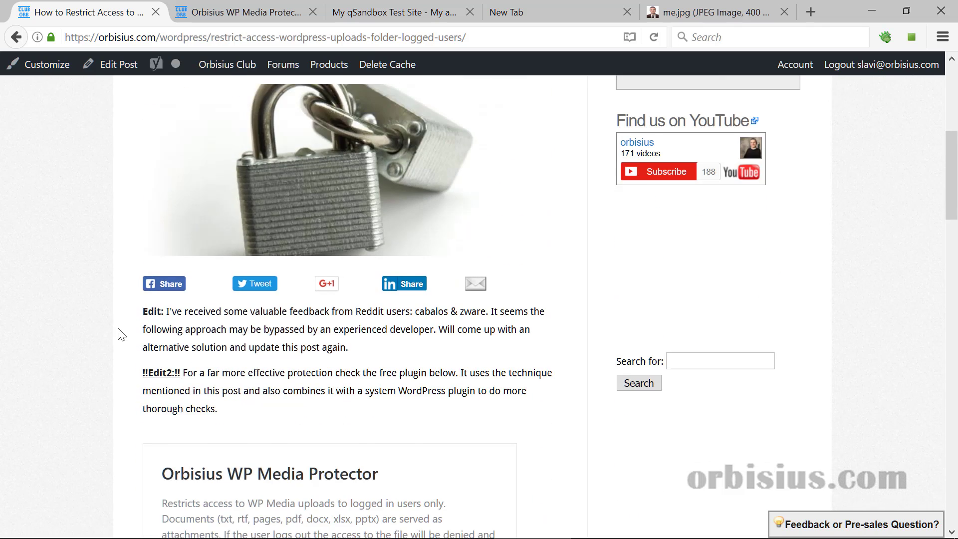
{"action": "scroll", "coordinate": [121, 335], "scroll_direction": "down", "scroll_amount": 5}
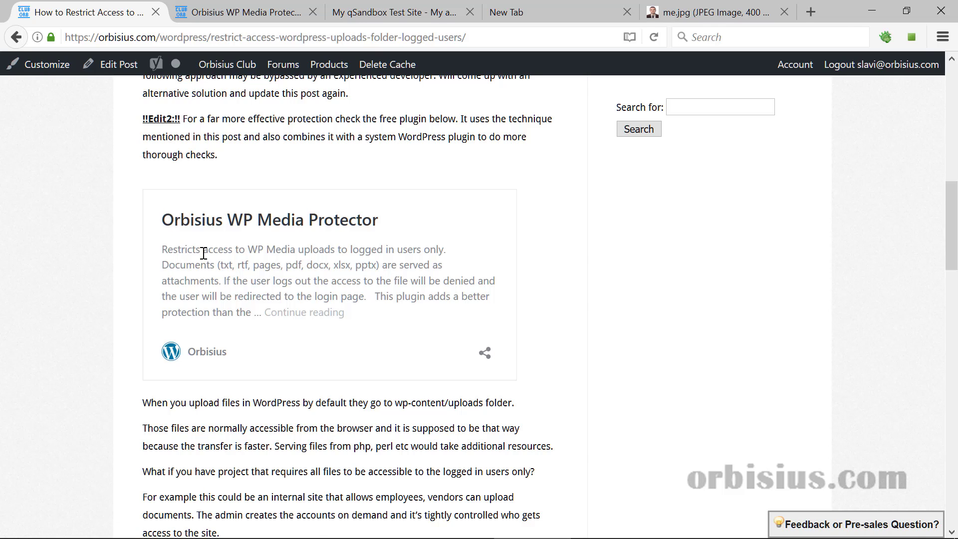
{"action": "scroll", "coordinate": [108, 250], "scroll_direction": "up", "scroll_amount": 6}
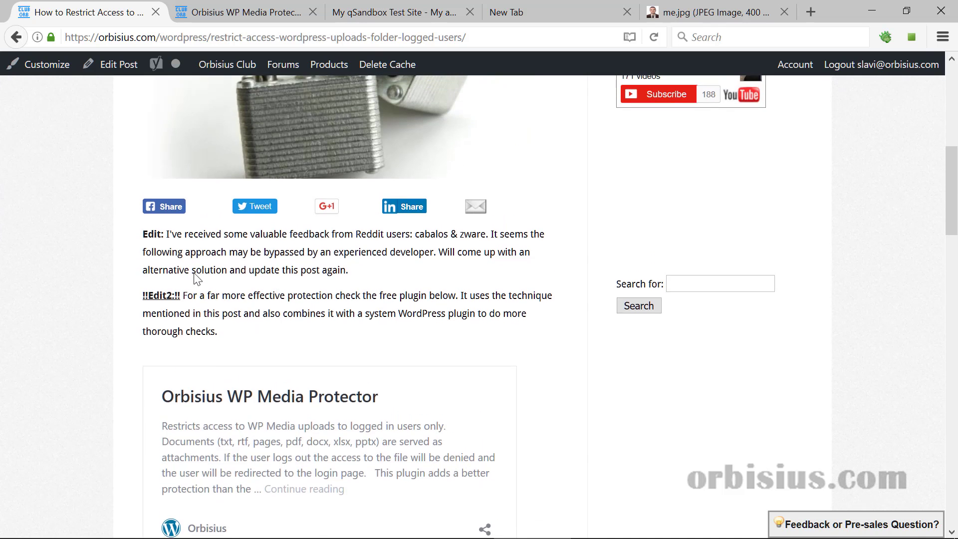
{"action": "scroll", "coordinate": [103, 259], "scroll_direction": "down", "scroll_amount": 3}
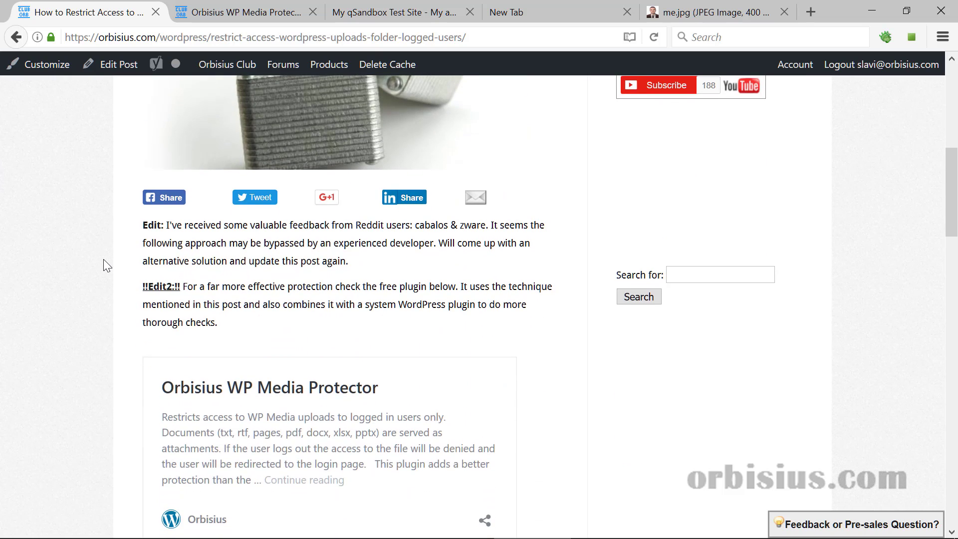
{"action": "left_click", "coordinate": [244, 12]}
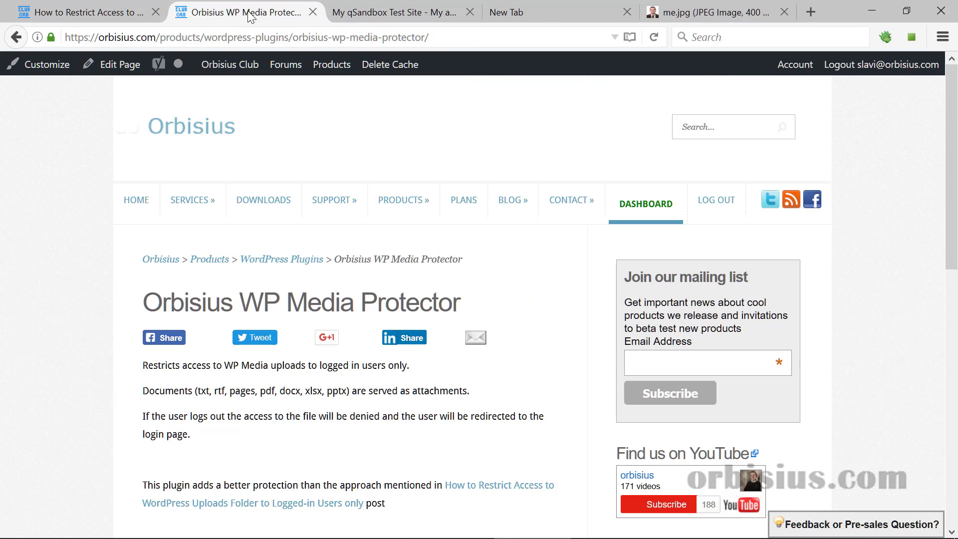
{"action": "scroll", "coordinate": [442, 216], "scroll_direction": "down", "scroll_amount": 3}
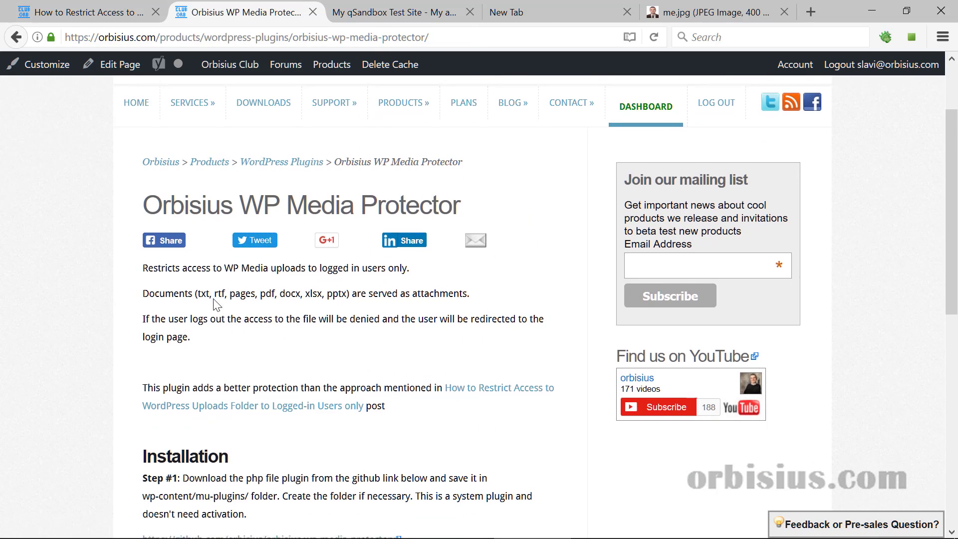
{"action": "scroll", "coordinate": [175, 337], "scroll_direction": "down", "scroll_amount": 2}
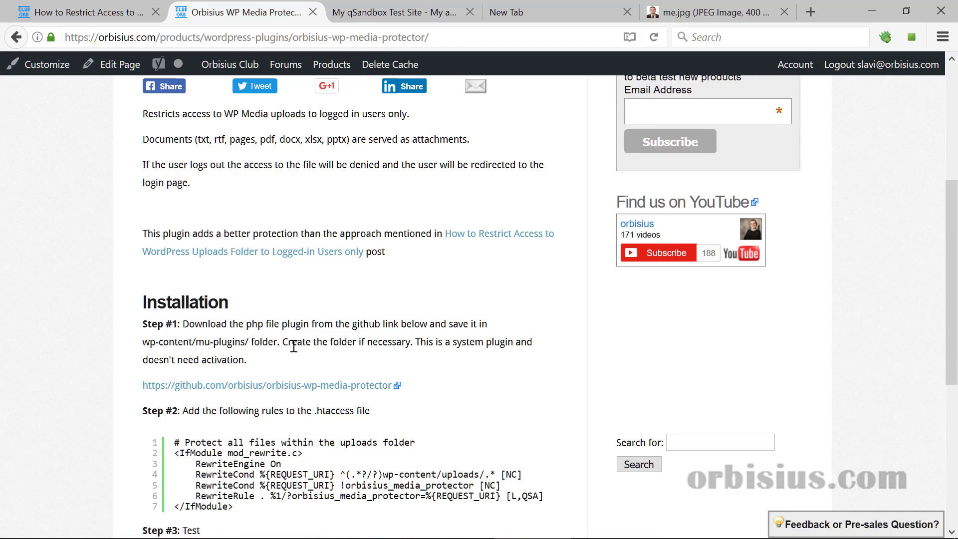
{"action": "scroll", "coordinate": [329, 389], "scroll_direction": "down", "scroll_amount": 2}
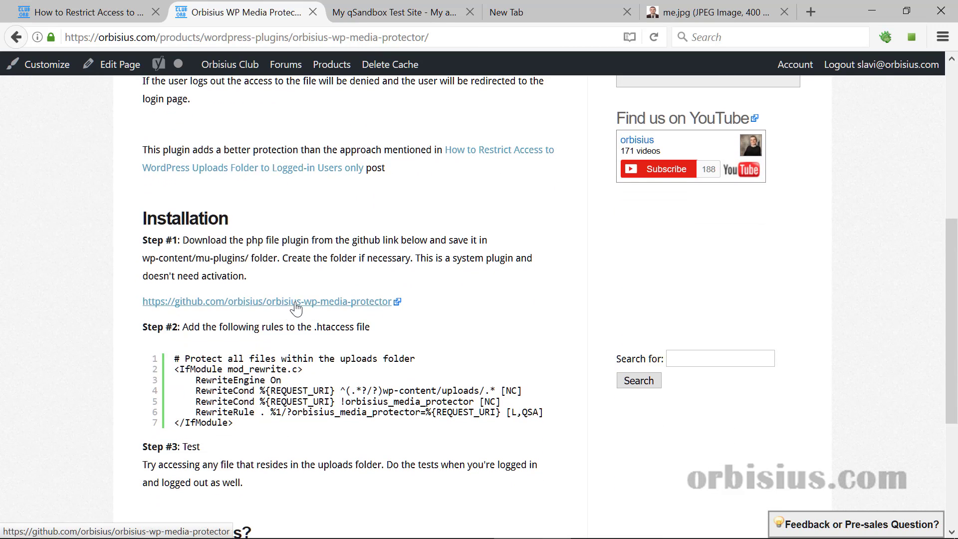
{"action": "left_click_drag", "start_coordinate": [174, 356], "coordinate": [260, 426]}
{"action": "left_click", "coordinate": [260, 426]}
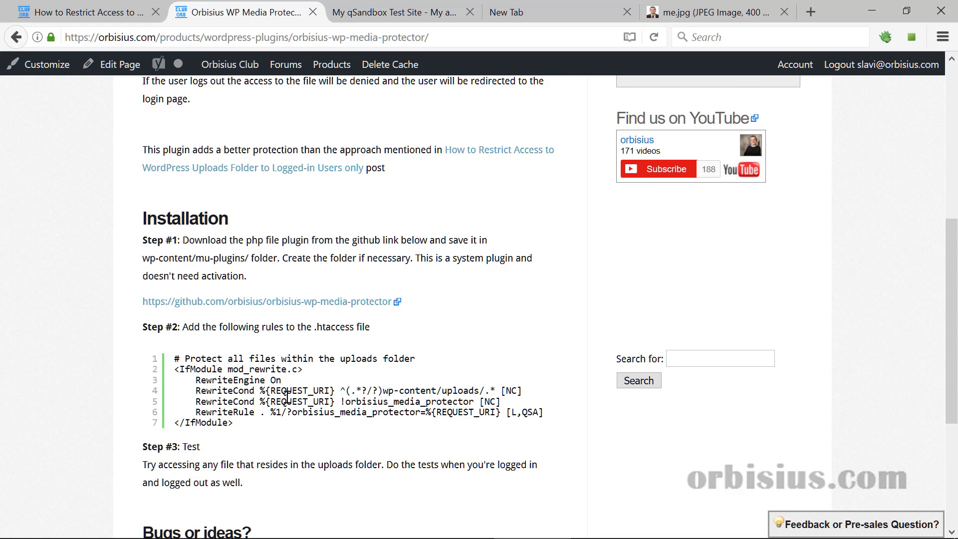
{"action": "scroll", "coordinate": [367, 399], "scroll_direction": "down", "scroll_amount": 2}
{"action": "left_click_drag", "start_coordinate": [270, 328], "coordinate": [281, 329]}
{"action": "left_click", "coordinate": [304, 331]}
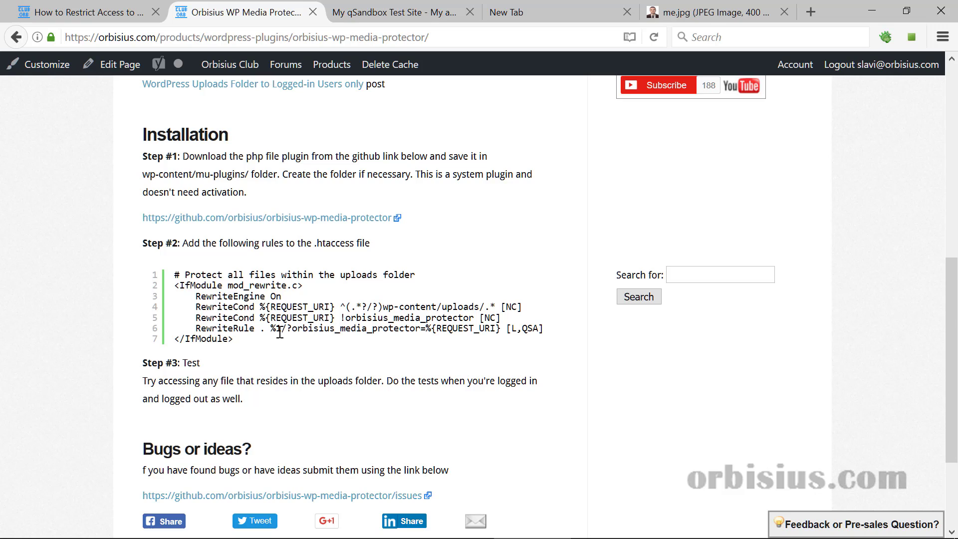
{"action": "left_click_drag", "start_coordinate": [271, 329], "coordinate": [420, 328]}
{"action": "left_click", "coordinate": [378, 328]}
{"action": "scroll", "coordinate": [384, 313], "scroll_direction": "down", "scroll_amount": 3}
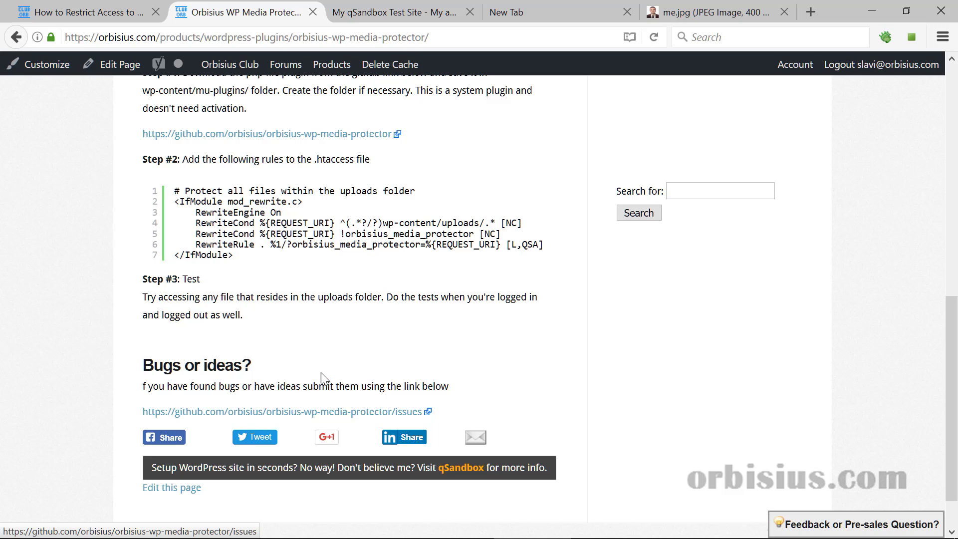
{"action": "scroll", "coordinate": [321, 372], "scroll_direction": "up", "scroll_amount": 6}
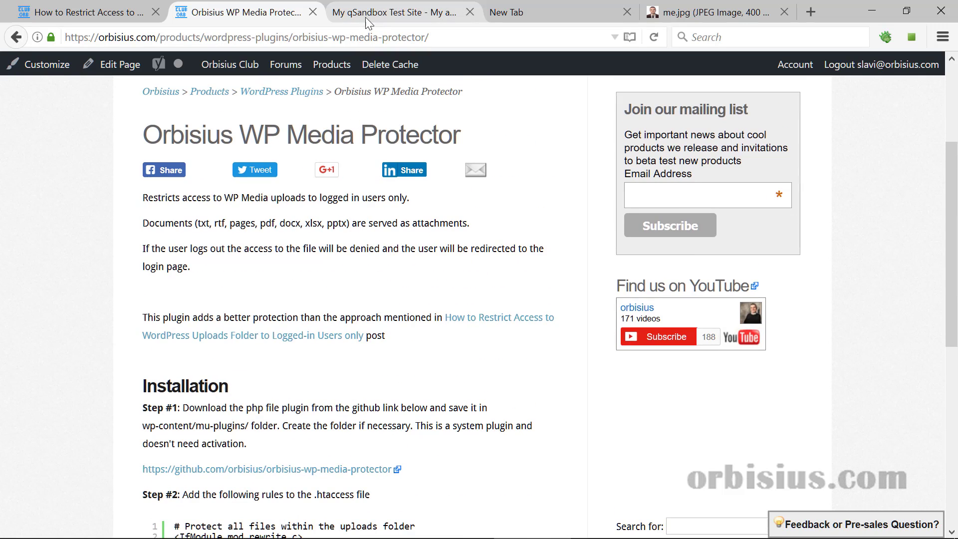
Step: Read further down the article and select its .htaccess code block
{"action": "mouse_move", "coordinate": [144, 223]}
{"action": "left_mouse_down"}
{"action": "mouse_move", "coordinate": [462, 225]}
{"action": "mouse_move", "coordinate": [150, 224]}
{"action": "left_mouse_up"}
{"action": "left_click", "coordinate": [490, 228]}
{"action": "left_click", "coordinate": [159, 232]}
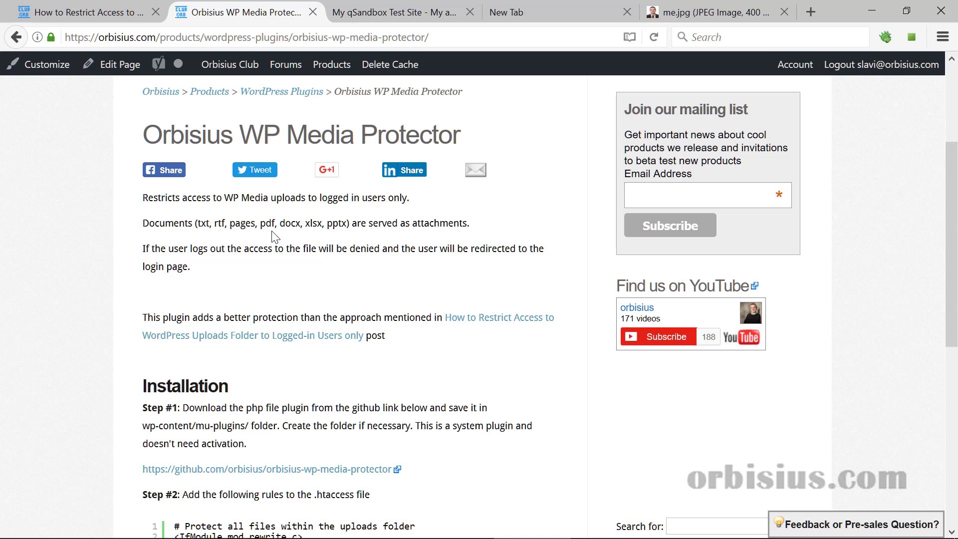
{"action": "scroll", "coordinate": [306, 324], "scroll_direction": "down", "scroll_amount": 5}
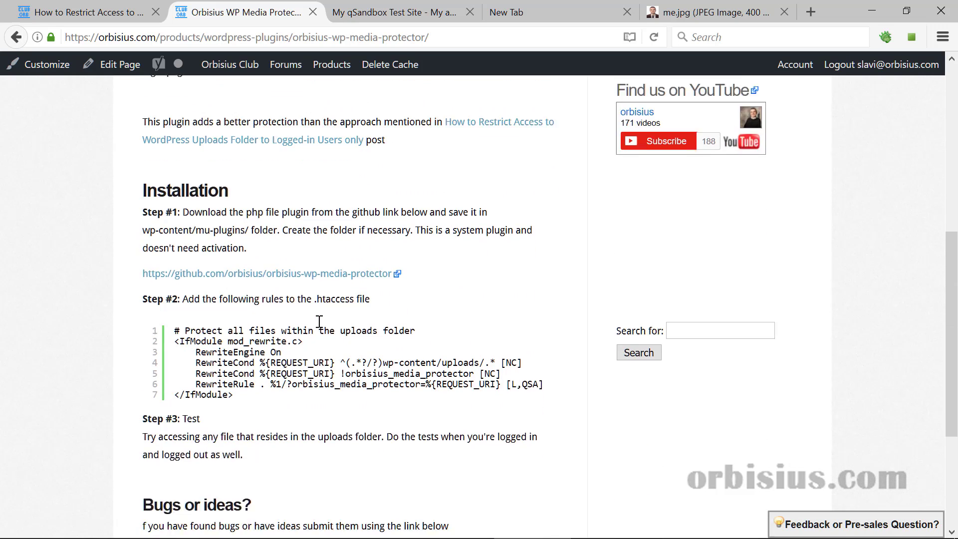
{"action": "scroll", "coordinate": [320, 321], "scroll_direction": "down", "scroll_amount": 1}
{"action": "left_click_drag", "start_coordinate": [179, 275], "coordinate": [275, 323]}
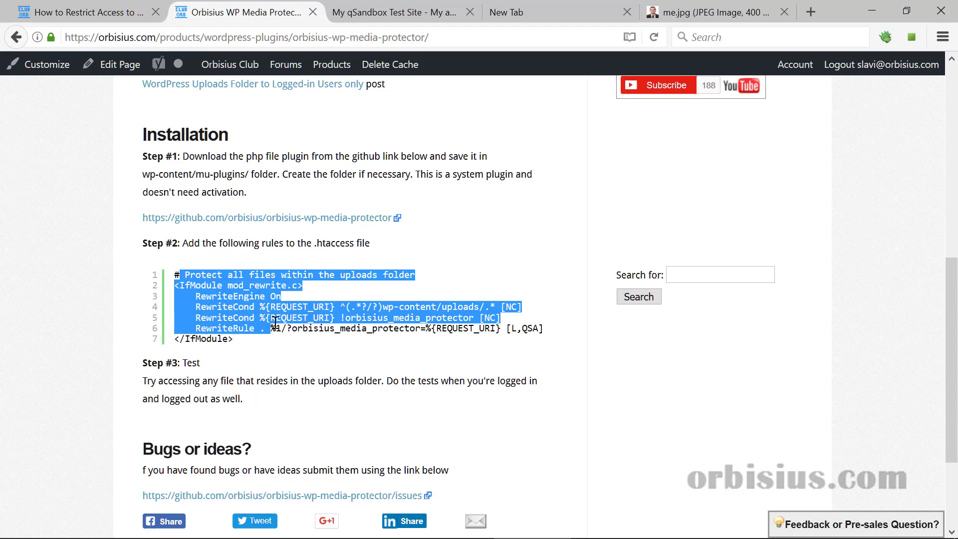
Step: Open the orbisius-wp-media-protector GitHub repository in a new tab and browse its files
{"action": "right_click", "coordinate": [354, 226]}
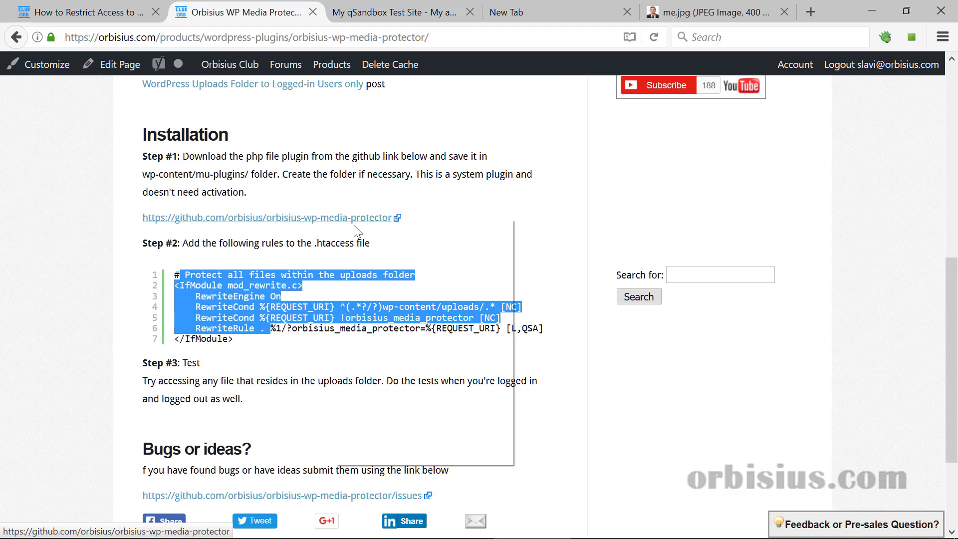
{"action": "left_click", "coordinate": [380, 230]}
{"action": "left_click", "coordinate": [329, 13]}
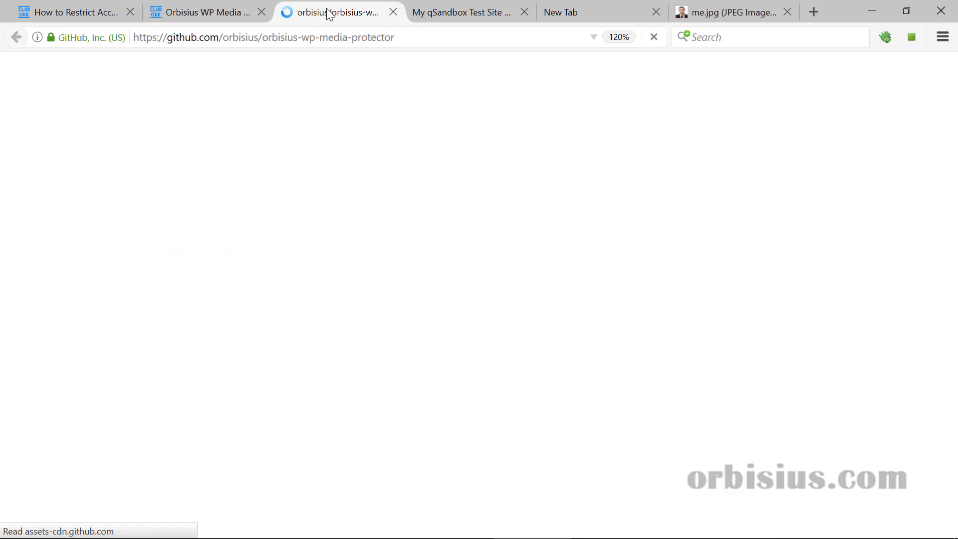
{"action": "scroll", "coordinate": [224, 344], "scroll_direction": "down", "scroll_amount": 2}
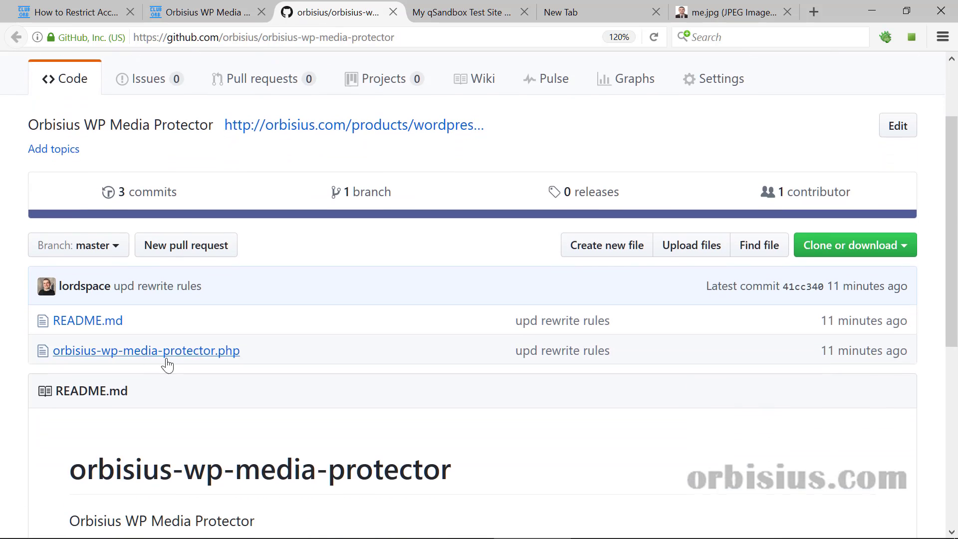
{"action": "scroll", "coordinate": [330, 339], "scroll_direction": "down", "scroll_amount": 1}
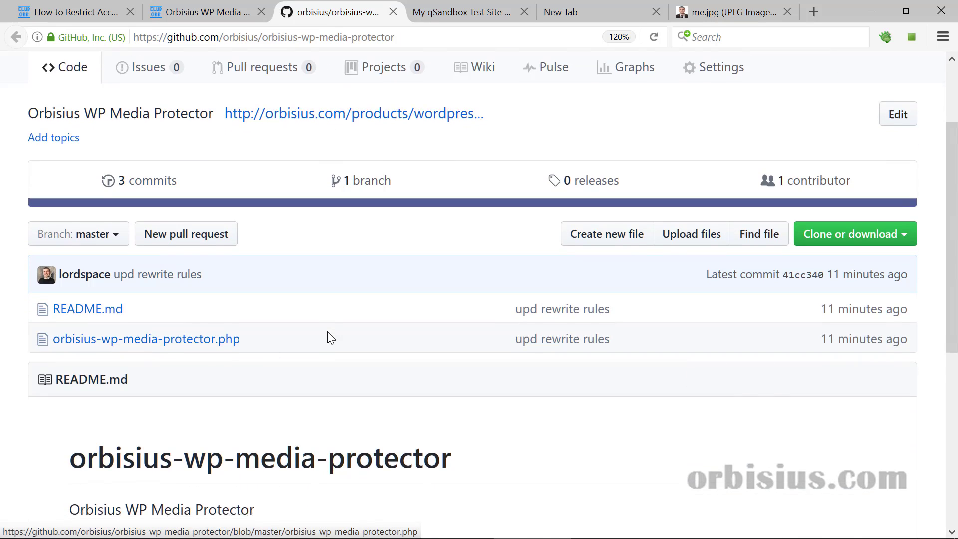
{"action": "scroll", "coordinate": [328, 339], "scroll_direction": "down", "scroll_amount": 5}
Step: In WinSCP, check that orbisius-wp-media-protector.php is in wp-content/mu-plugins
{"action": "left_click", "coordinate": [697, 528]}
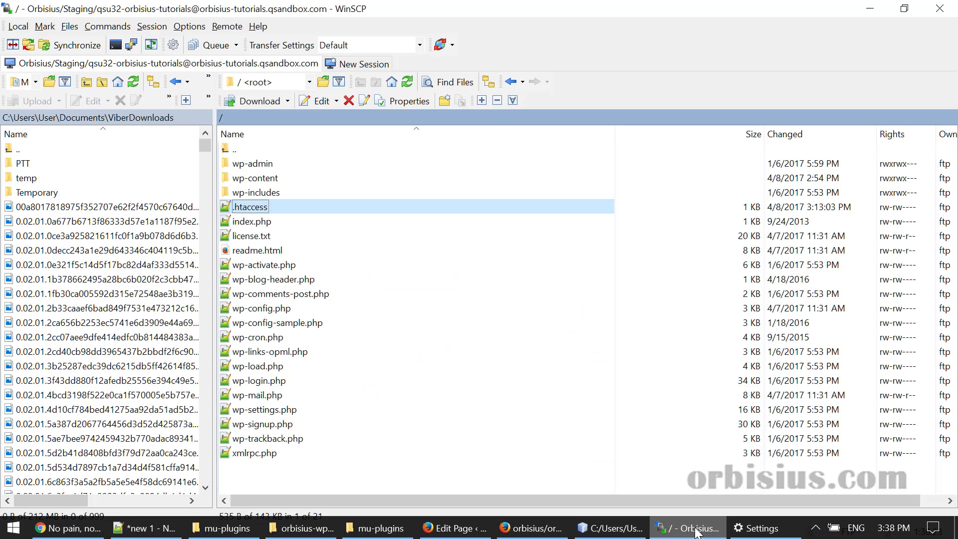
{"action": "double_click", "coordinate": [264, 178]}
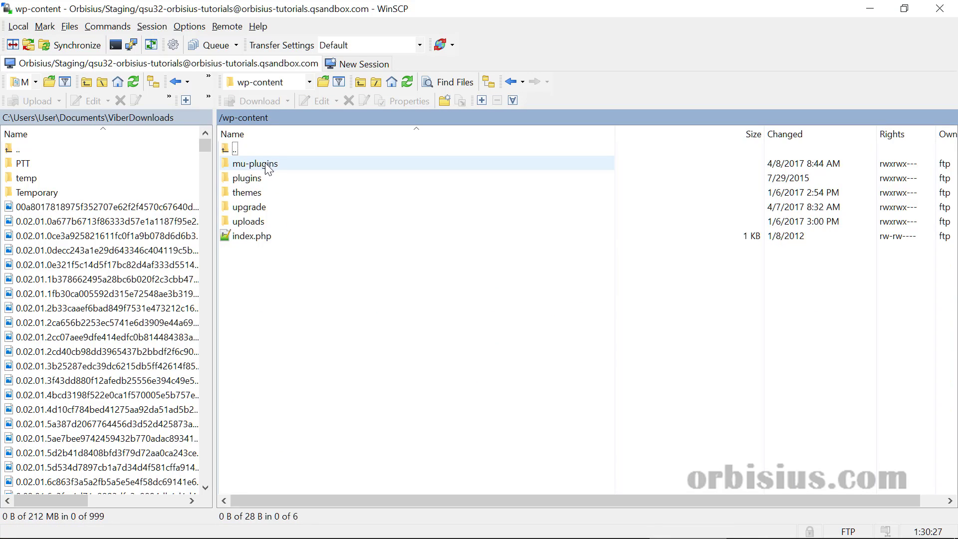
{"action": "double_click", "coordinate": [270, 170]}
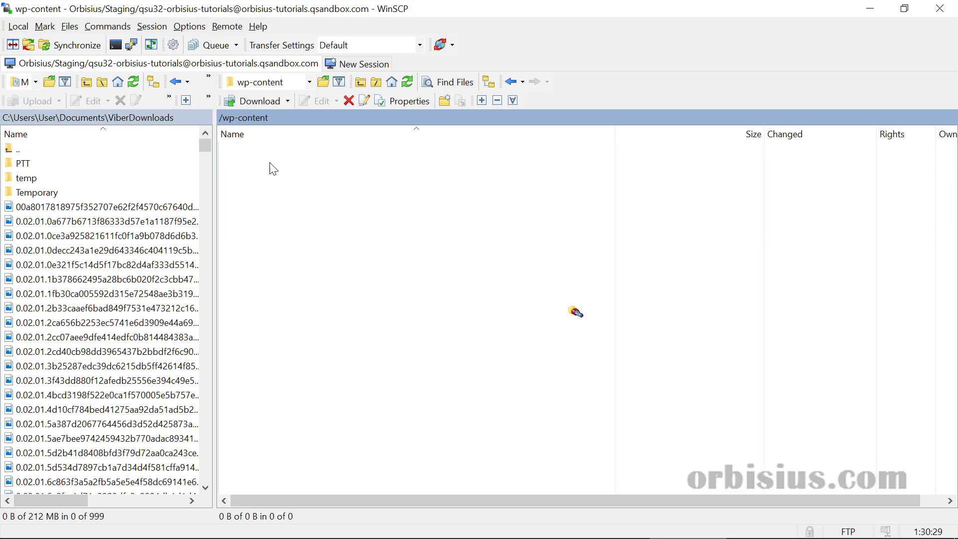
{"action": "left_click", "coordinate": [320, 164]}
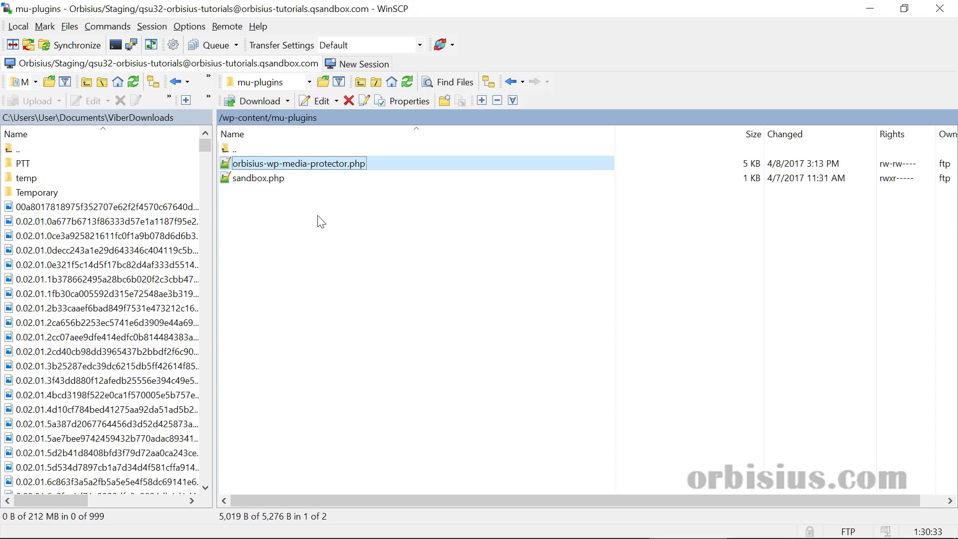
{"action": "left_click", "coordinate": [323, 231]}
Step: Go back up to wp-content, then briefly minimize and restore WinSCP
{"action": "double_click", "coordinate": [260, 152]}
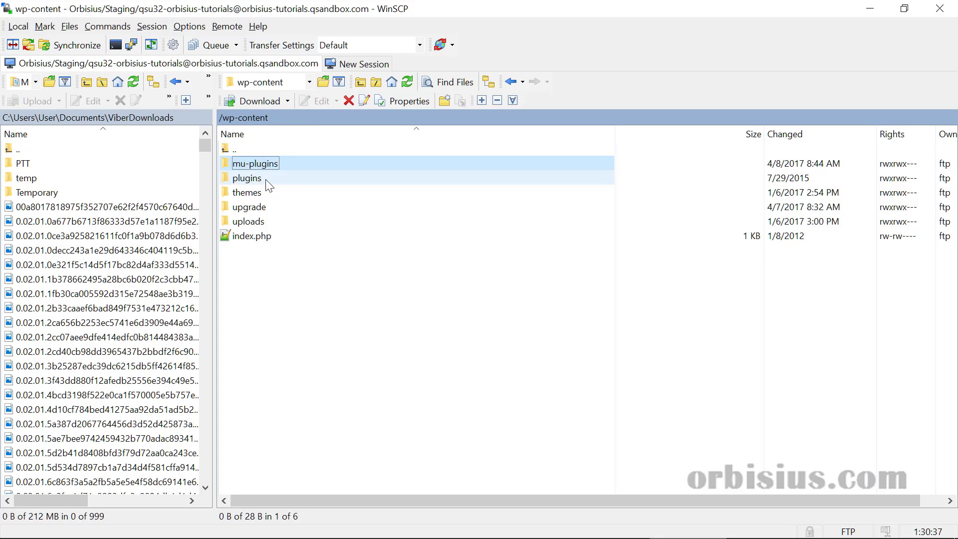
{"action": "left_click", "coordinate": [249, 165]}
{"action": "left_click", "coordinate": [325, 290]}
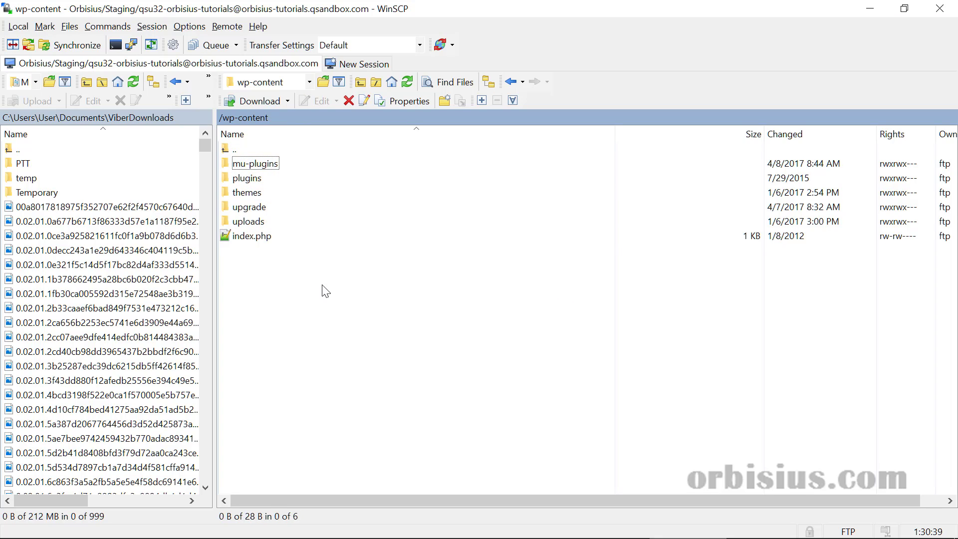
{"action": "left_click", "coordinate": [883, 7]}
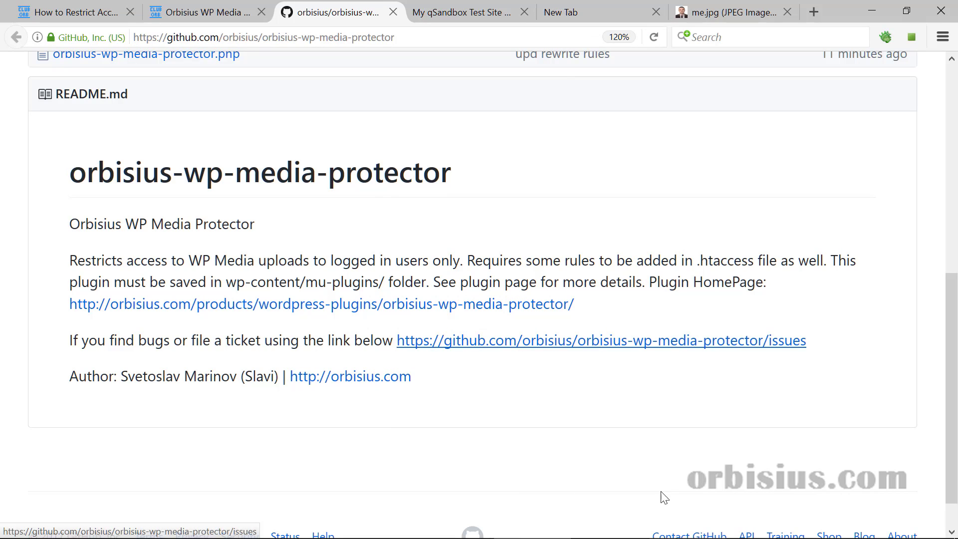
{"action": "left_click", "coordinate": [687, 528]}
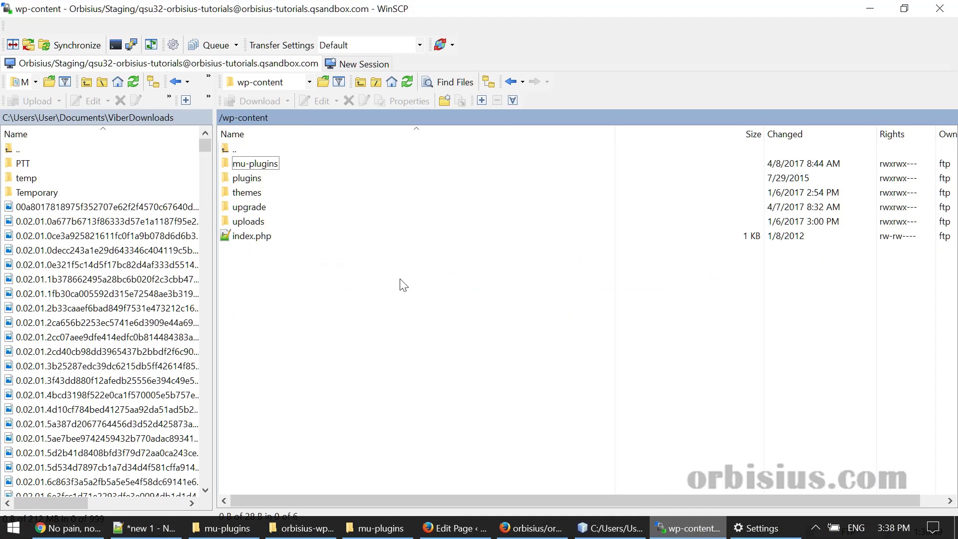
Step: Open the site root's .htaccess in Notepad++ for editing
{"action": "double_click", "coordinate": [244, 153]}
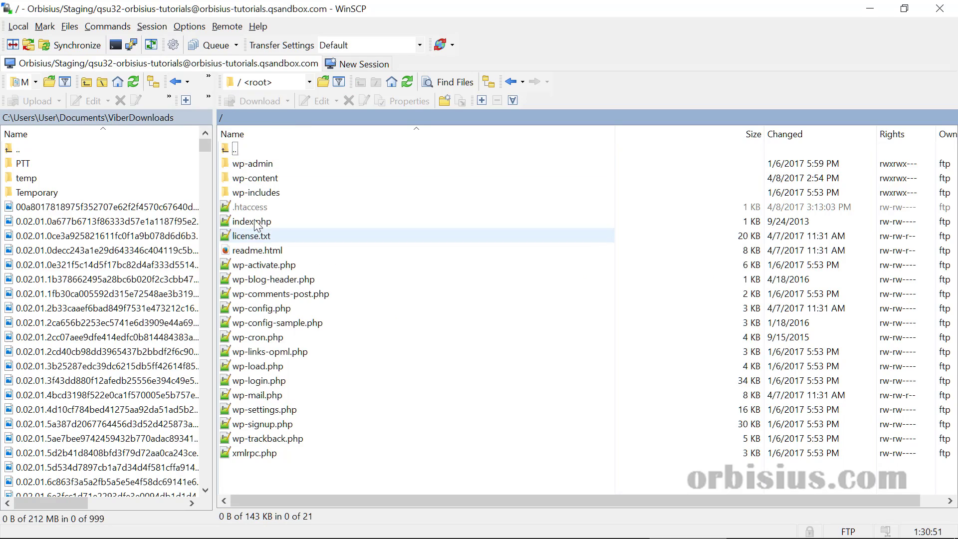
{"action": "right_click", "coordinate": [252, 206]}
{"action": "left_click", "coordinate": [260, 227]}
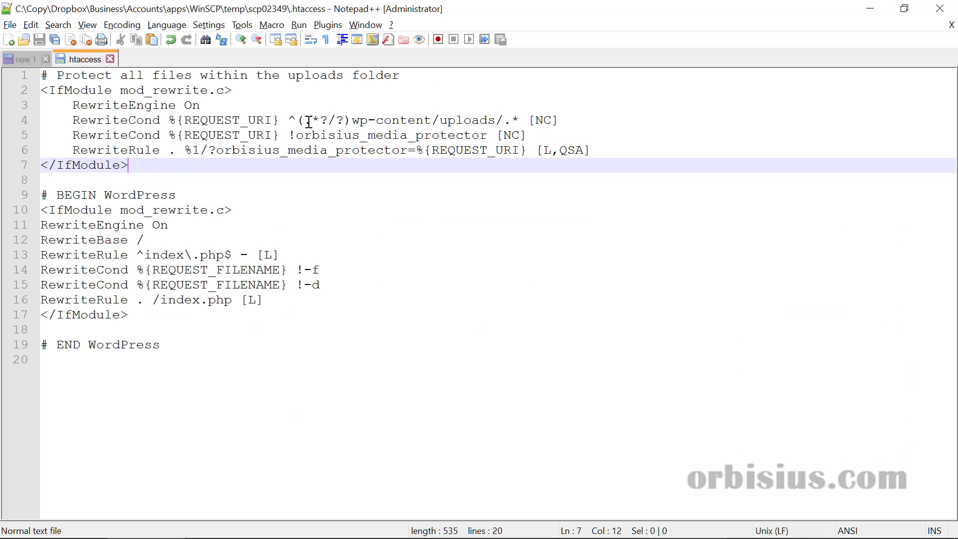
Step: Review the uploads rewrite condition and orbisius_media_protector rules on lines 4–6
{"action": "left_click", "coordinate": [309, 122]}
{"action": "double_click", "coordinate": [325, 134]}
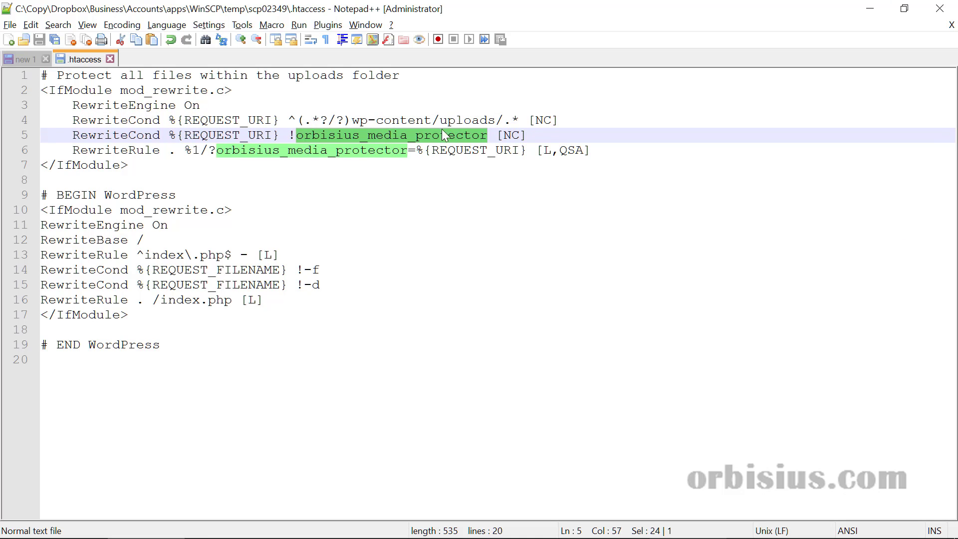
{"action": "left_click", "coordinate": [322, 150]}
{"action": "double_click", "coordinate": [337, 150]}
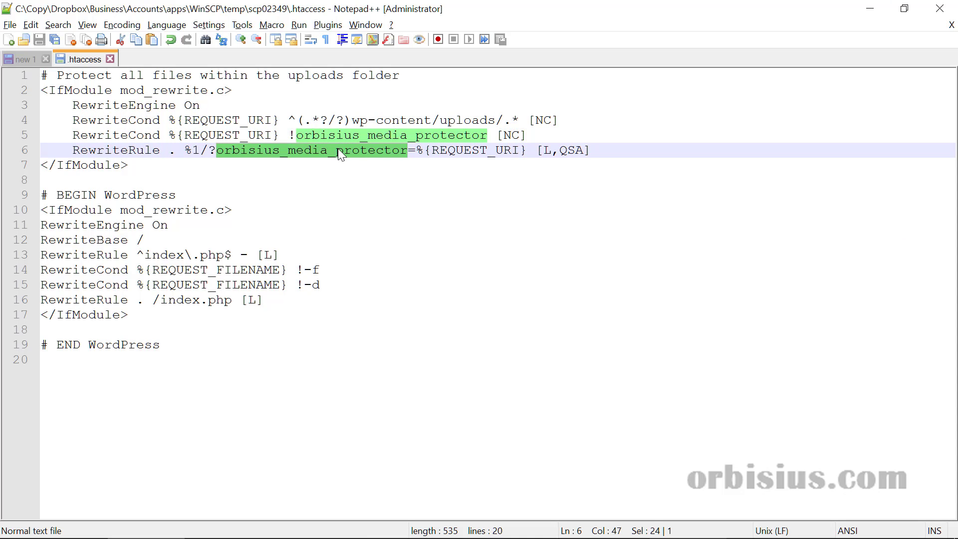
{"action": "left_click", "coordinate": [211, 170]}
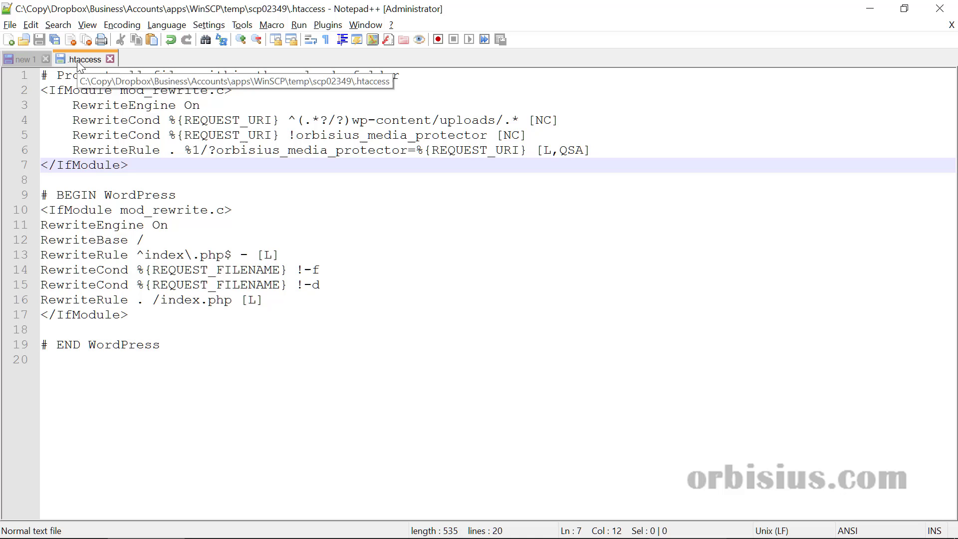
{"action": "left_click", "coordinate": [688, 529]}
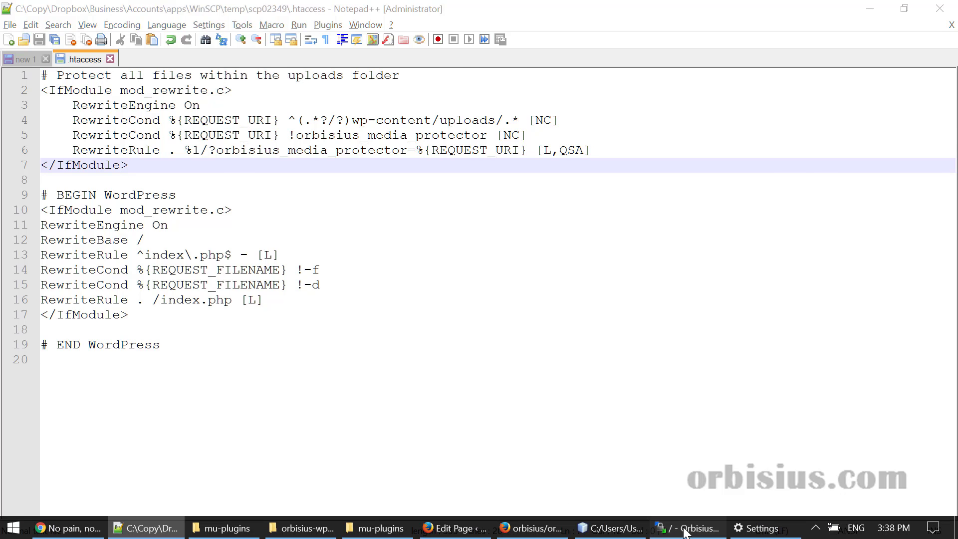
Step: Open wp-content/uploads/.htaccess in Notepad++ and inspect its commented-out '#deny from all' line
{"action": "double_click", "coordinate": [255, 179]}
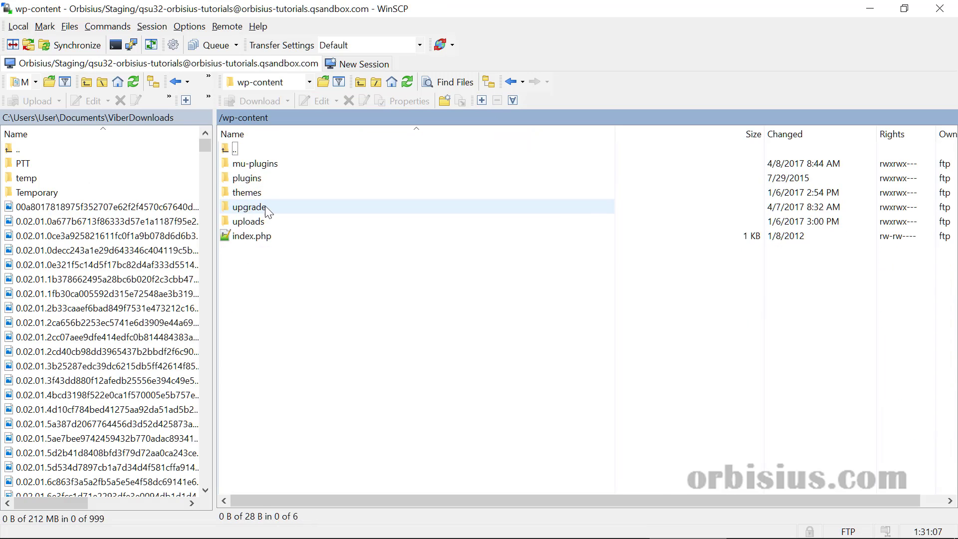
{"action": "double_click", "coordinate": [262, 223]}
{"action": "left_click", "coordinate": [258, 207]}
{"action": "right_click", "coordinate": [259, 207]}
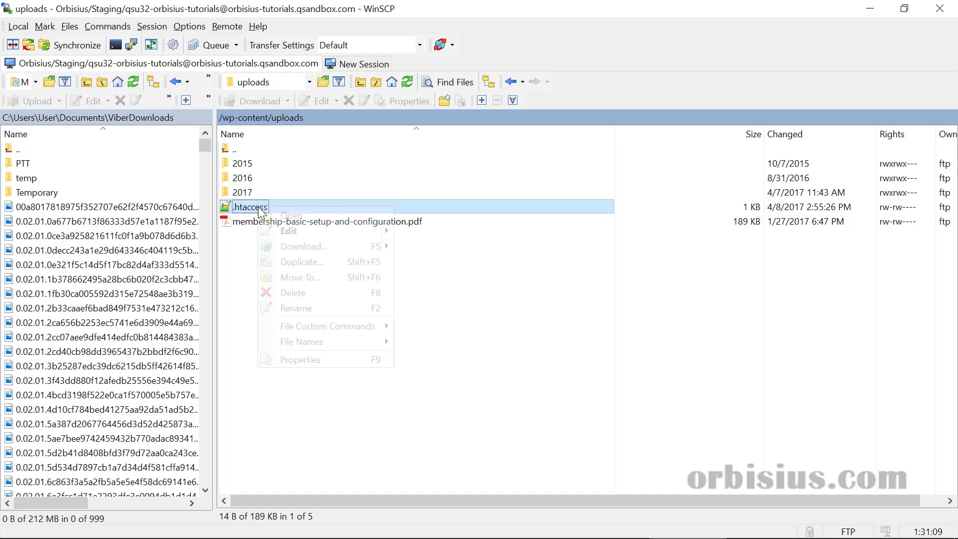
{"action": "left_click", "coordinate": [306, 230]}
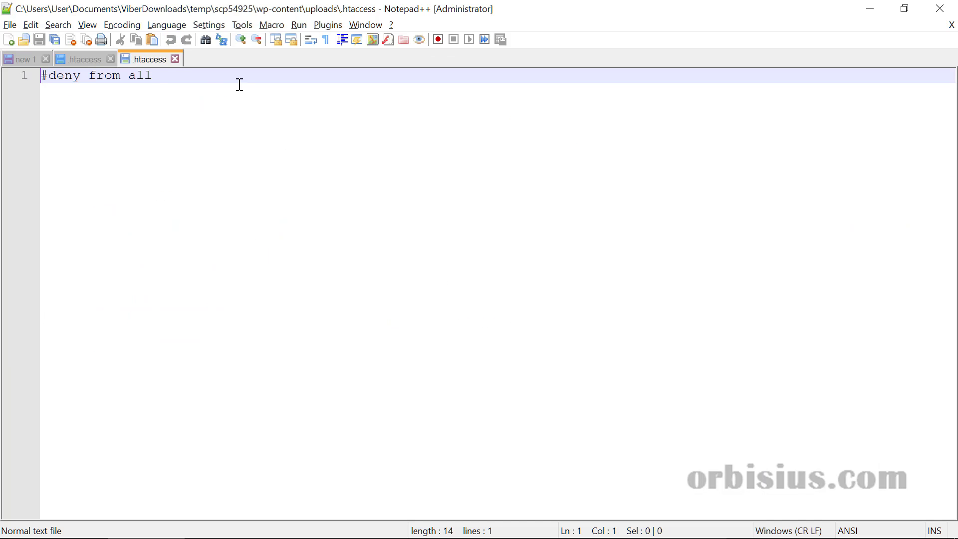
{"action": "key", "text": "ctrl+a"}
{"action": "left_click", "coordinate": [180, 111]}
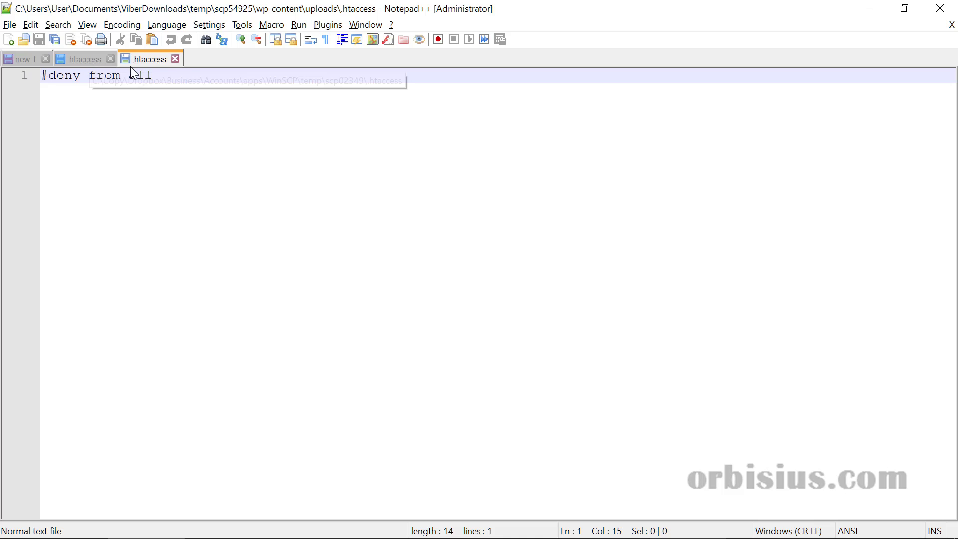
Step: Compare it against the root .htaccess's uploads condition and orbisius_media_protector rule
{"action": "key", "text": "ctrl+Tab"}
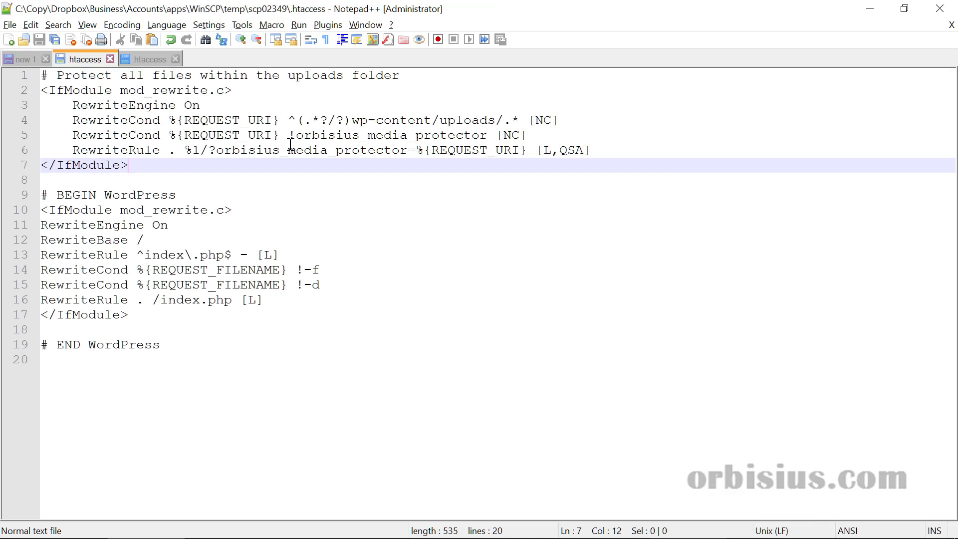
{"action": "left_click", "coordinate": [301, 124]}
{"action": "left_click", "coordinate": [312, 150]}
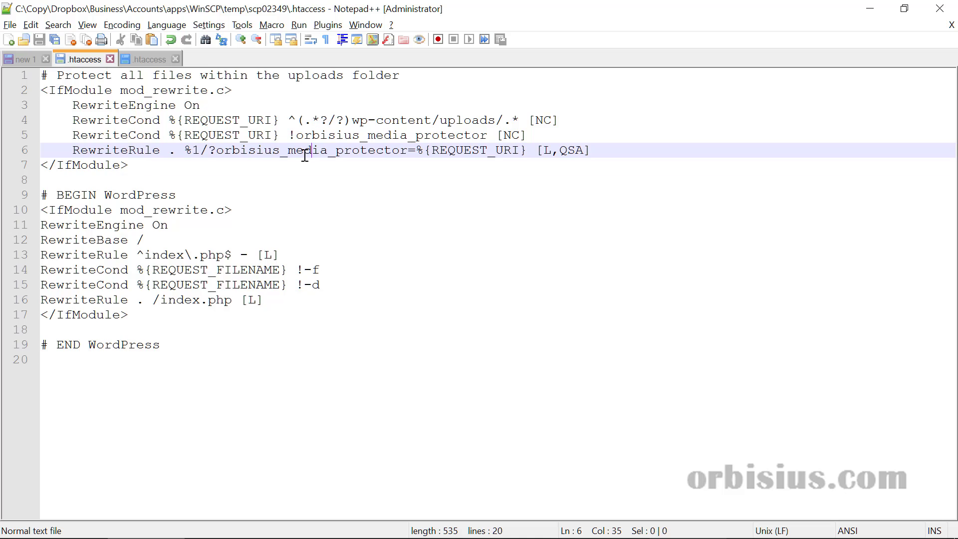
{"action": "key", "text": "ctrl+Tab"}
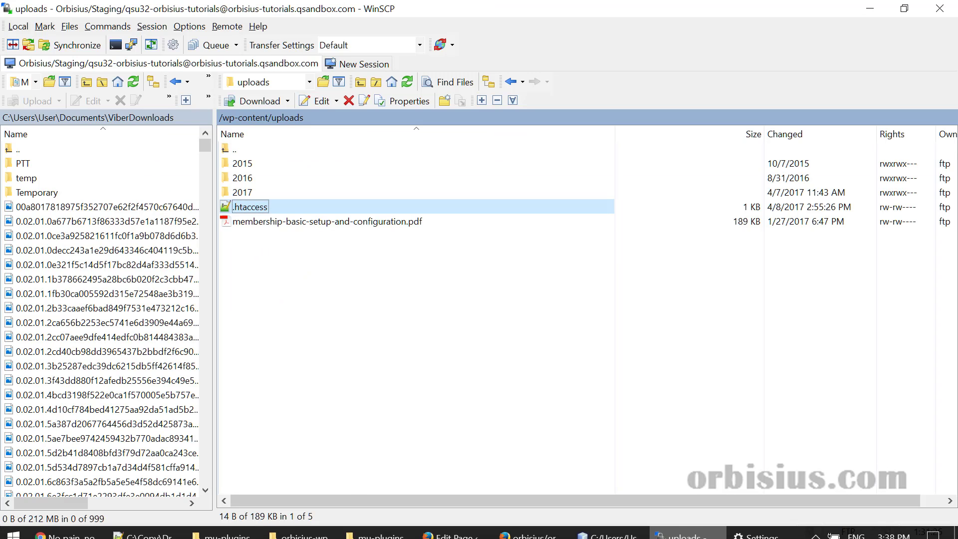
Step: Request the uploaded PDF's wp-content URL in a new Firefox tab and cancel its download prompt
{"action": "left_click", "coordinate": [530, 534]}
{"action": "left_click", "coordinate": [462, 12]}
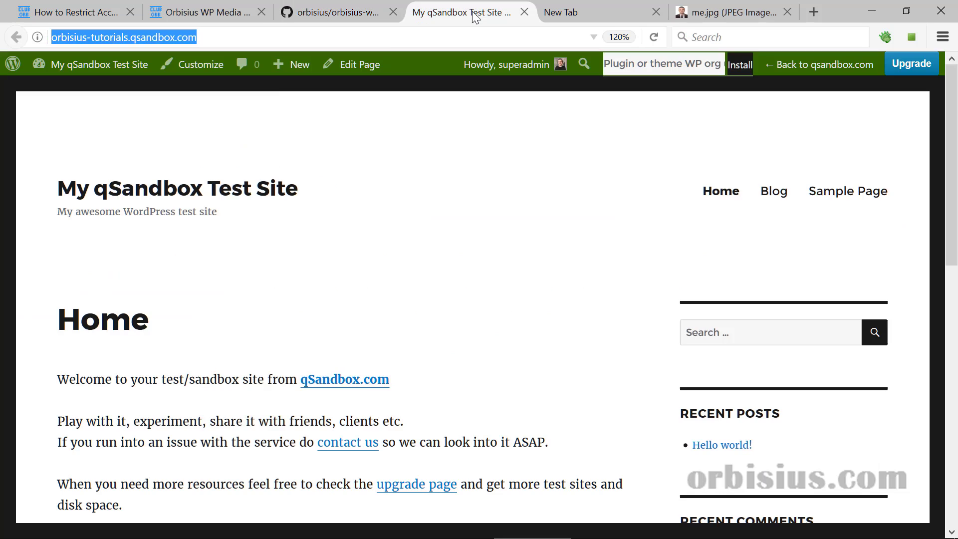
{"action": "left_click", "coordinate": [280, 72]}
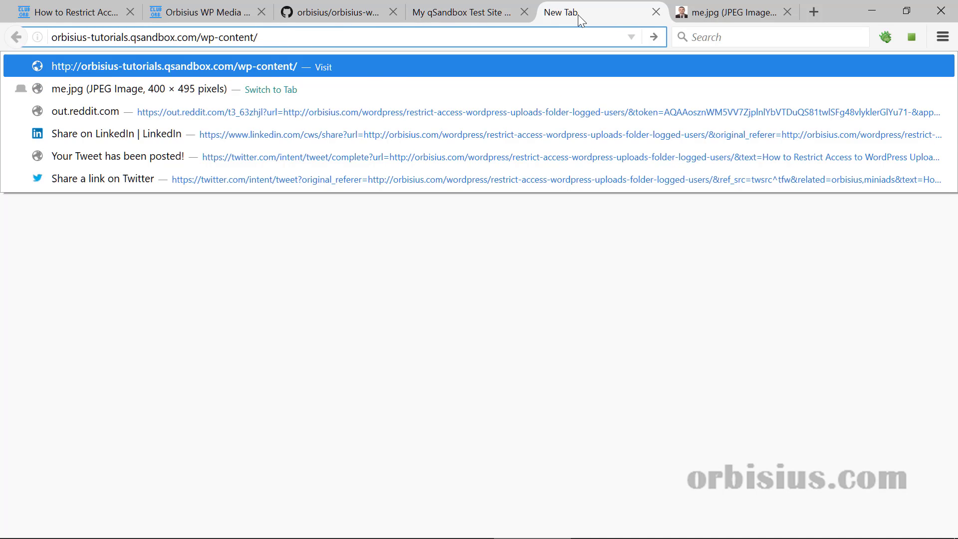
{"action": "key", "text": "Down"}
{"action": "key", "text": "Down"}
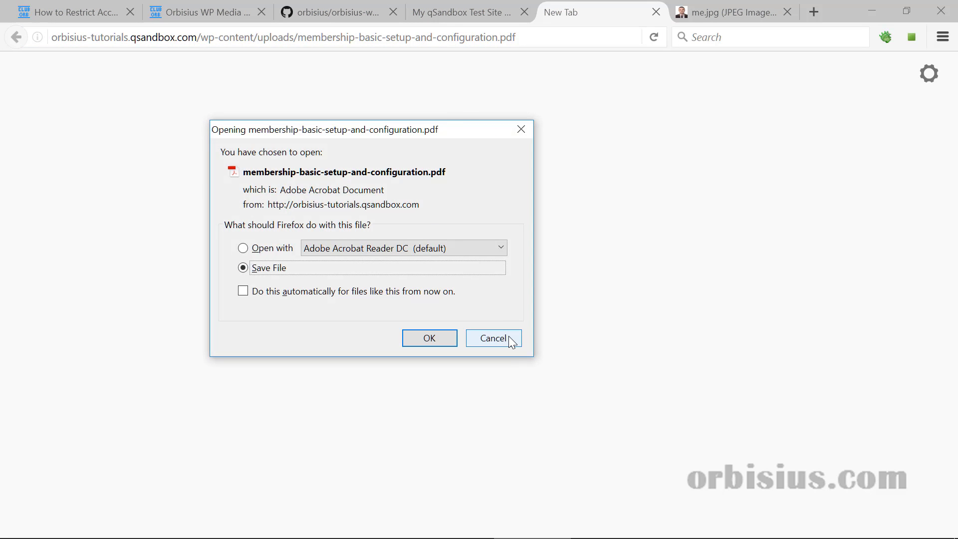
{"action": "left_click", "coordinate": [509, 338]}
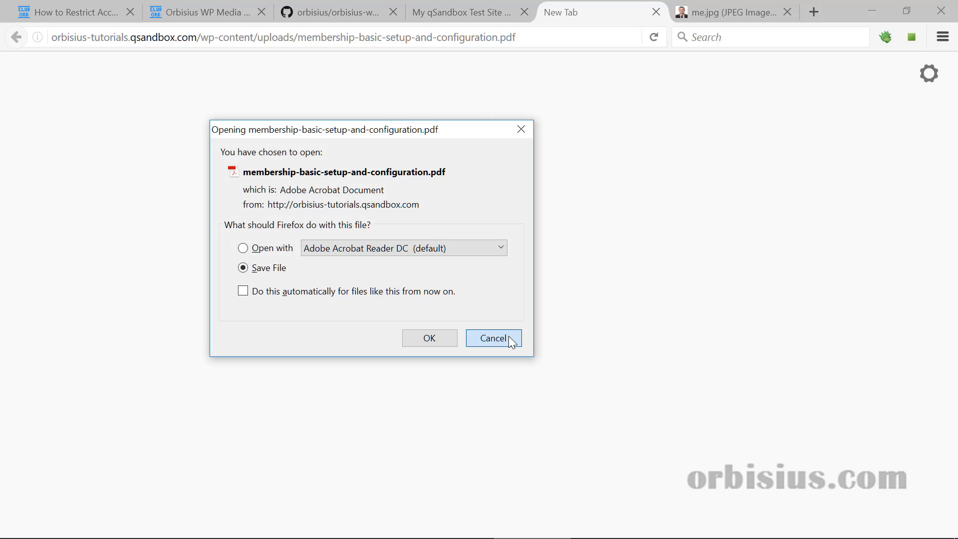
Step: Reload the me.jpg tab and confirm the image still displays while logged in
{"action": "left_click", "coordinate": [729, 15]}
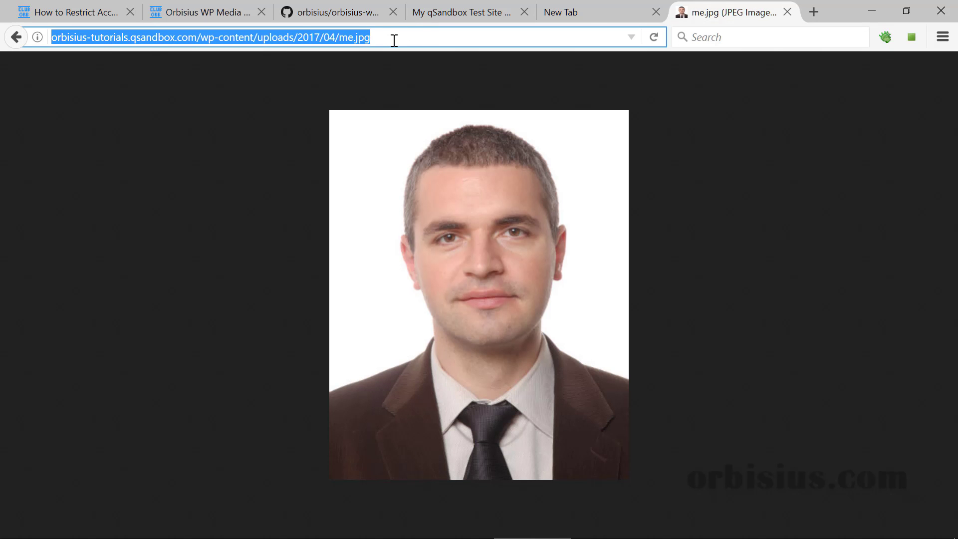
{"action": "key", "text": "Return"}
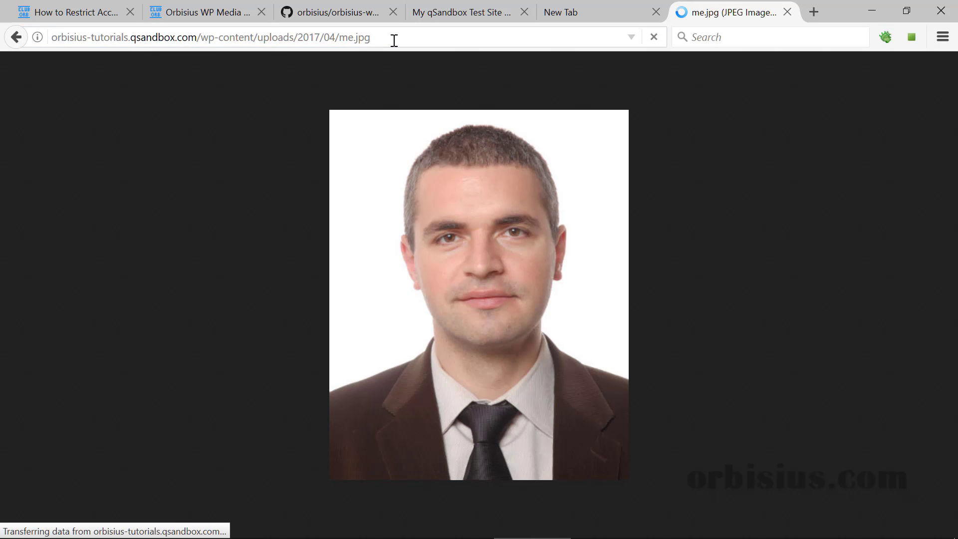
{"action": "left_click", "coordinate": [394, 41]}
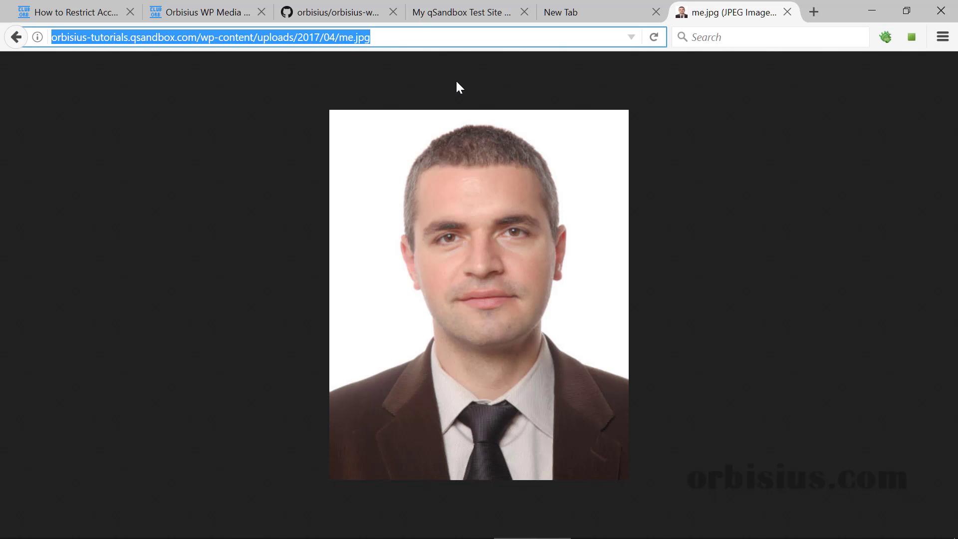
Step: Log out of WordPress from the 'Howdy, superadmin' menu
{"action": "left_click", "coordinate": [458, 12]}
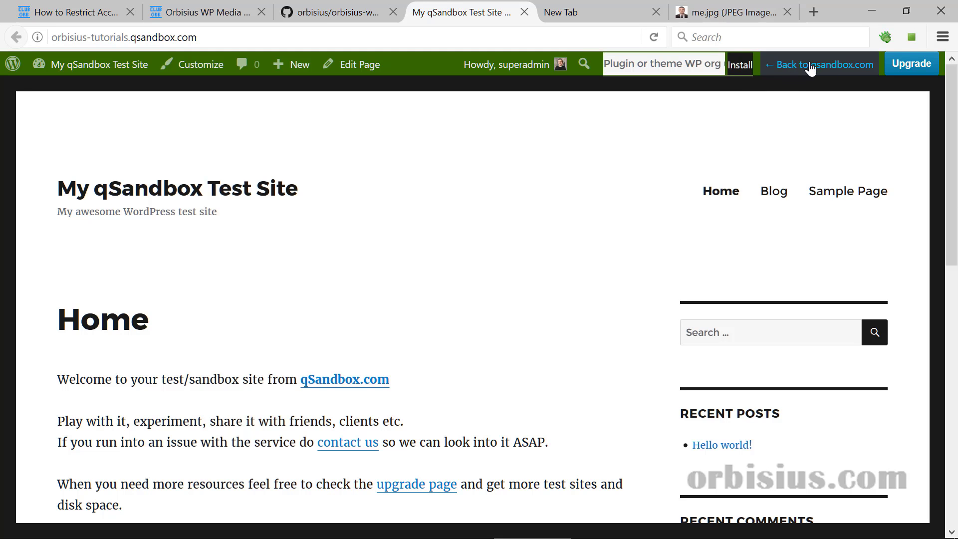
{"action": "mouse_move", "coordinate": [506, 65]}
{"action": "left_click", "coordinate": [464, 140]}
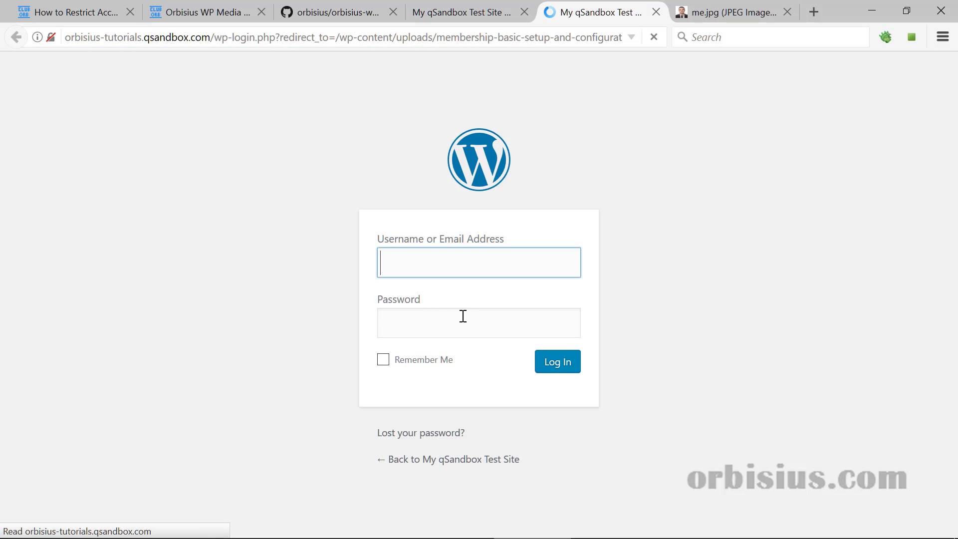
Step: Reload me.jpg and confirm both it and the PDF now redirect to wp-login
{"action": "left_click", "coordinate": [738, 13]}
{"action": "left_click", "coordinate": [460, 34]}
{"action": "key", "text": "Return"}
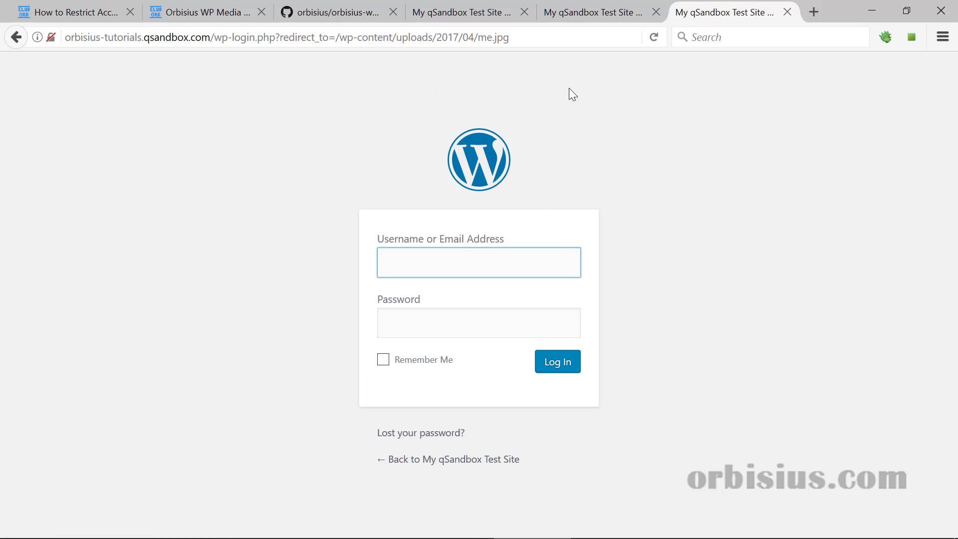
{"action": "left_click", "coordinate": [469, 10]}
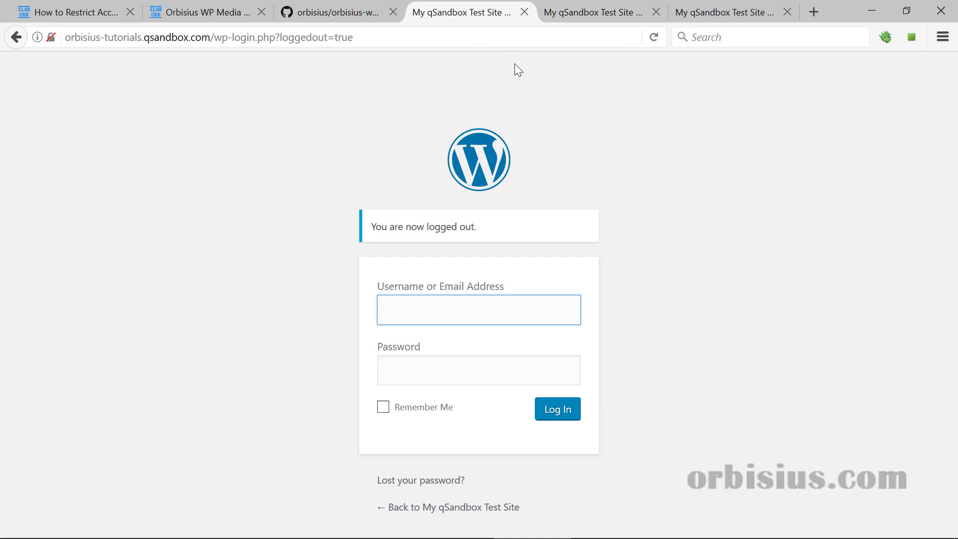
{"action": "left_click", "coordinate": [576, 12]}
{"action": "left_click", "coordinate": [707, 12]}
{"action": "left_click", "coordinate": [593, 38]}
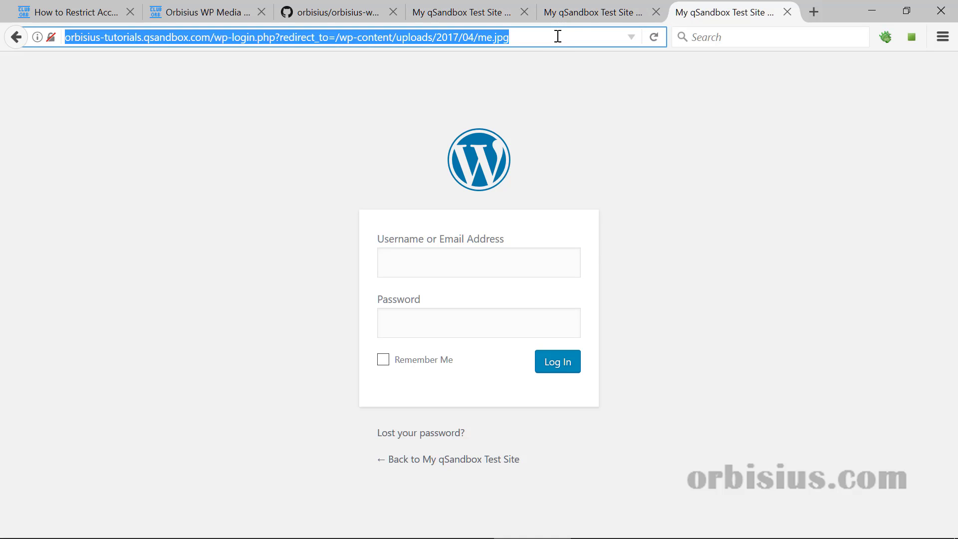
{"action": "left_click", "coordinate": [552, 35]}
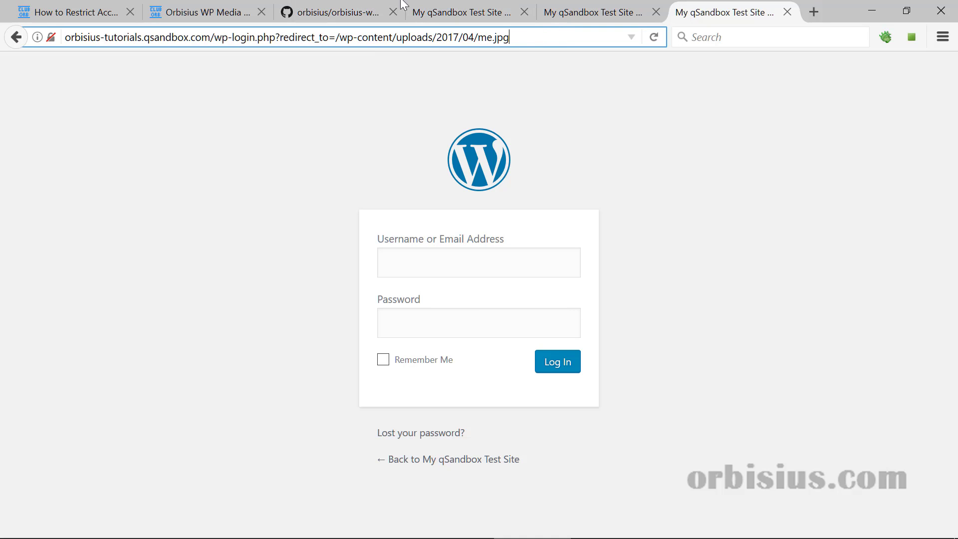
{"action": "left_click", "coordinate": [349, 12]}
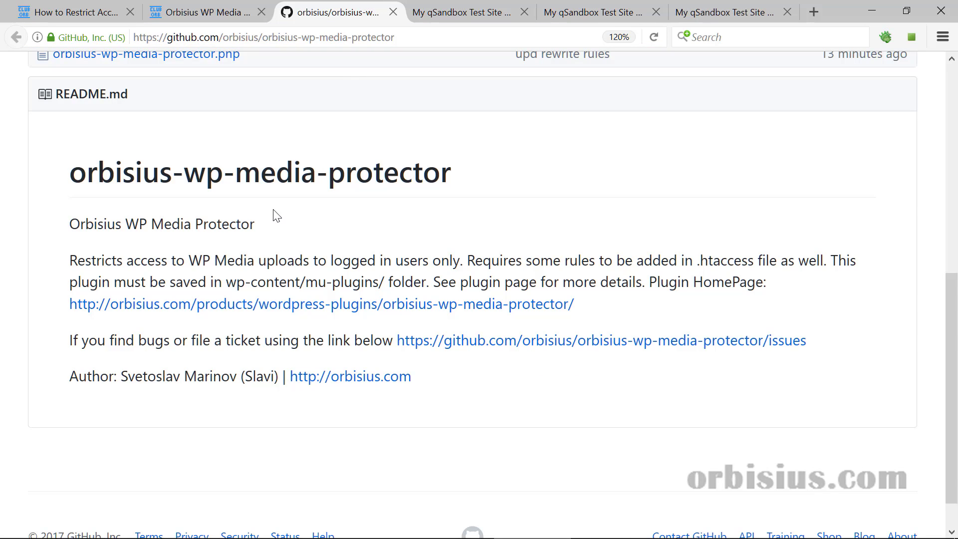
{"action": "left_click_drag", "start_coordinate": [72, 223], "coordinate": [255, 224]}
{"action": "left_click", "coordinate": [270, 229]}
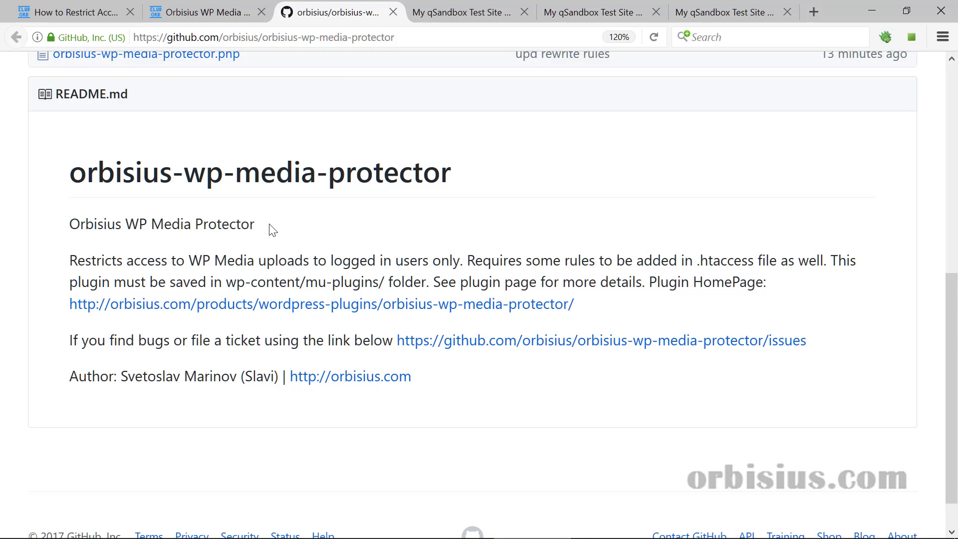